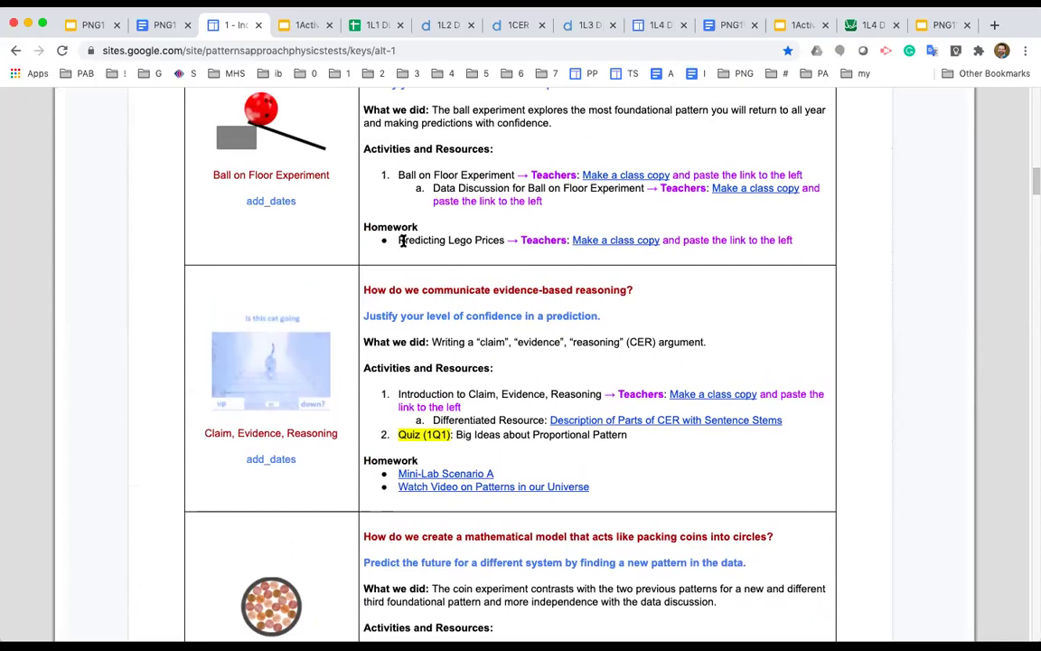
- Highlight the "Predicting Lego Prices" homework item and switch to the published PNG1 workshop agenda
left_click_drag(399, 240, 505, 240)
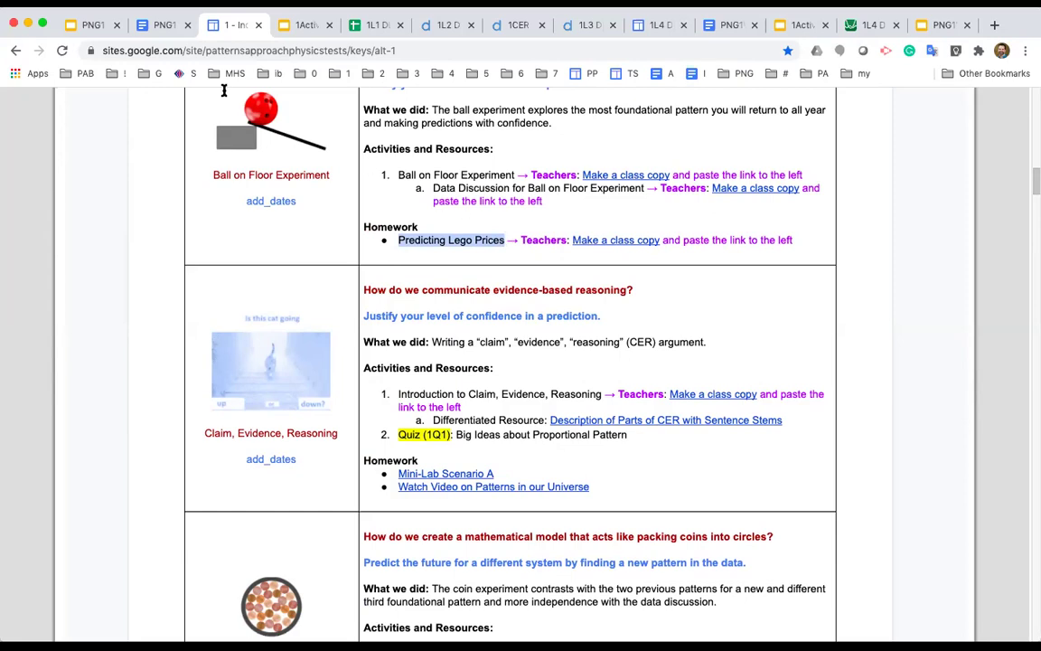
left_click(154, 27)
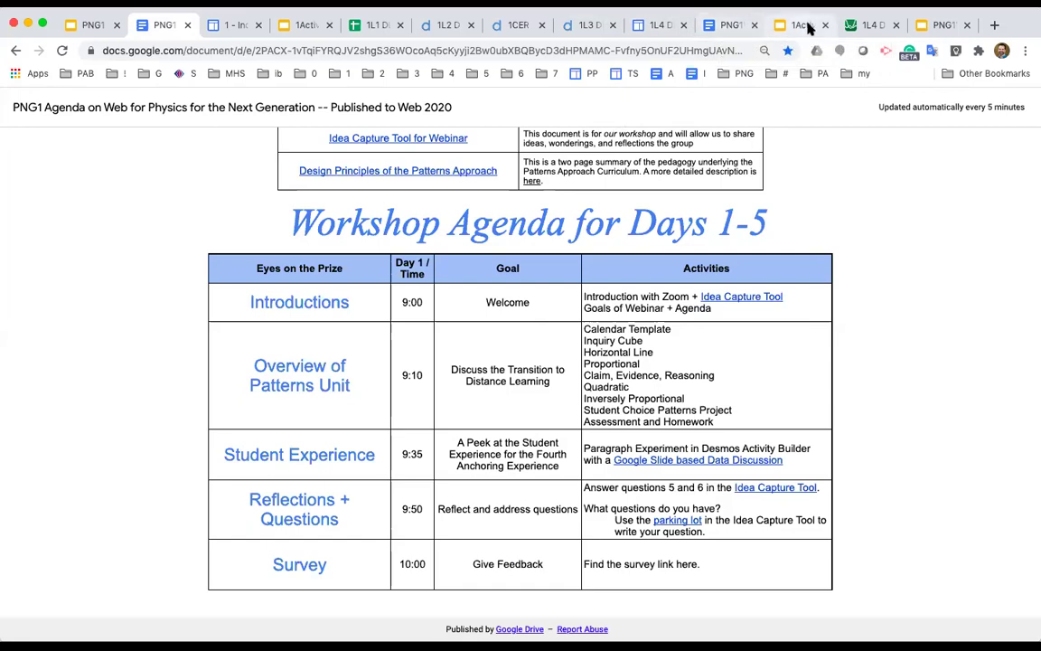
- Switch to the Desmos dashboard for the Paragraph Experiment and restrict the class pacing to screen 3, the Wild Guess Question
left_click(855, 26)
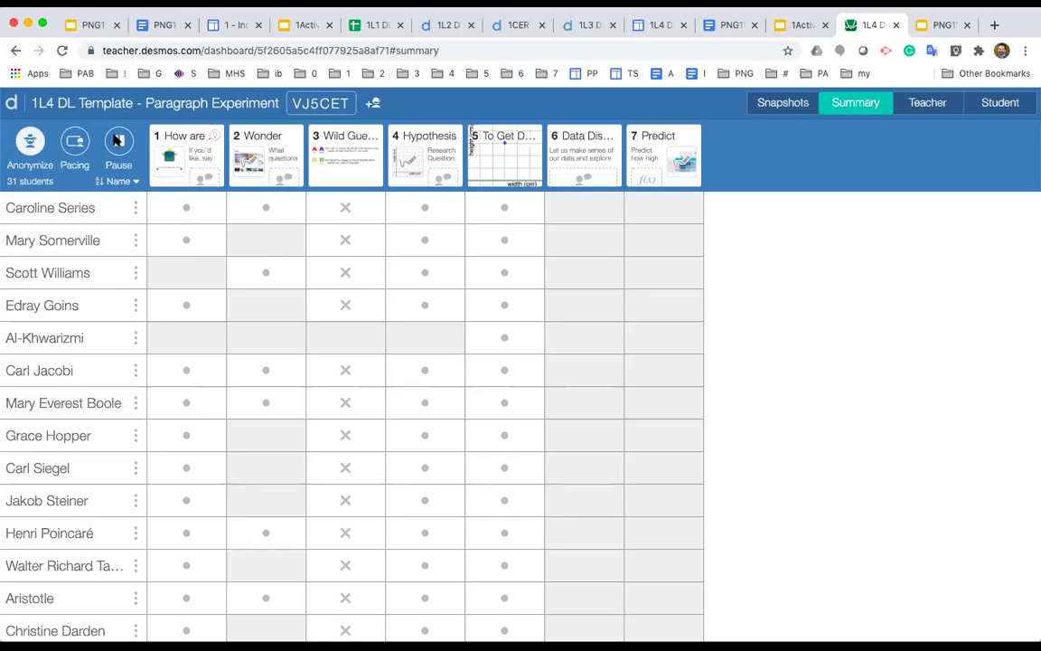
left_click(167, 149)
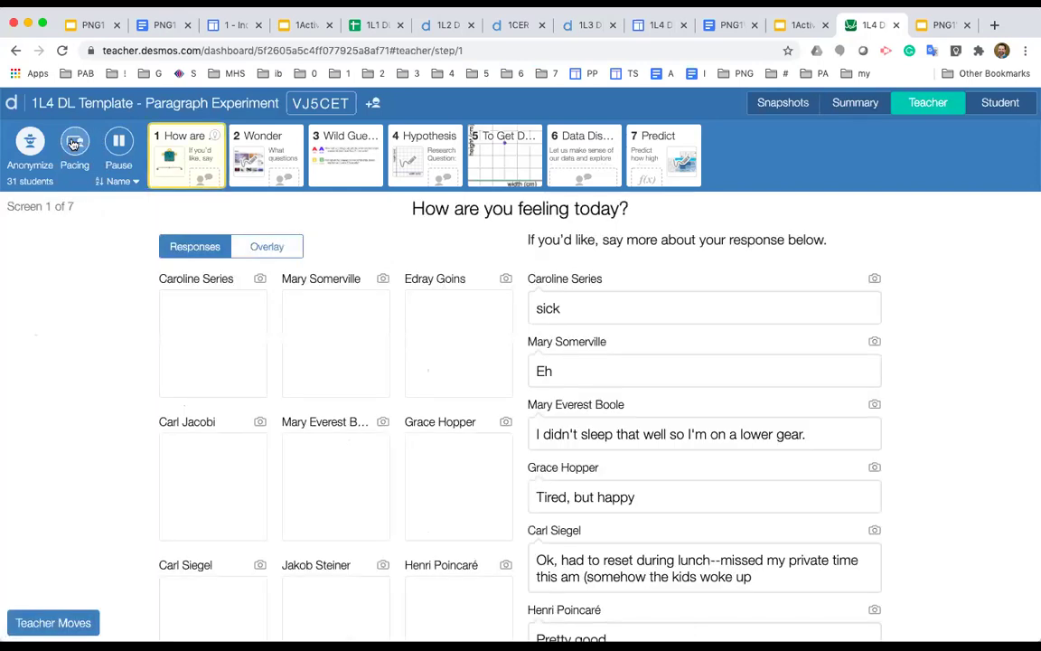
left_click(74, 144)
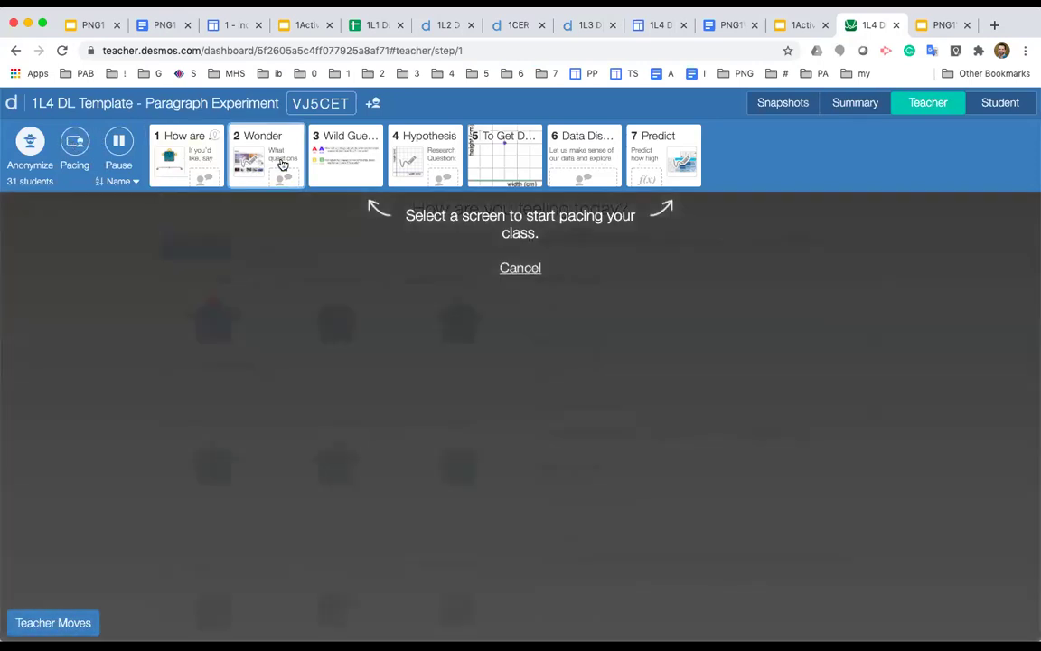
left_click(334, 167)
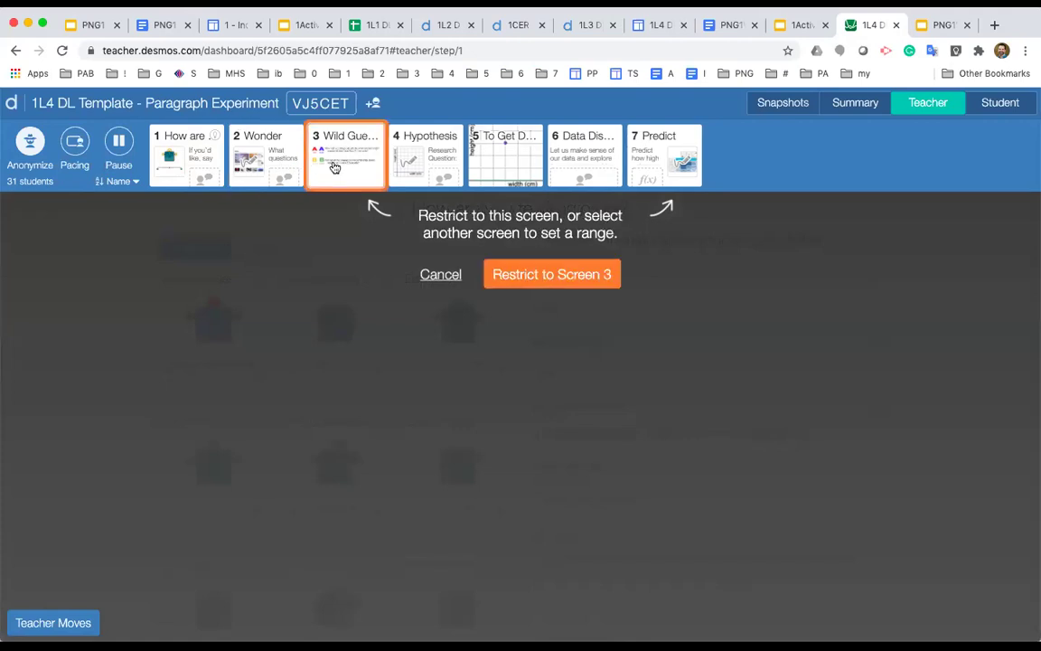
left_click(520, 274)
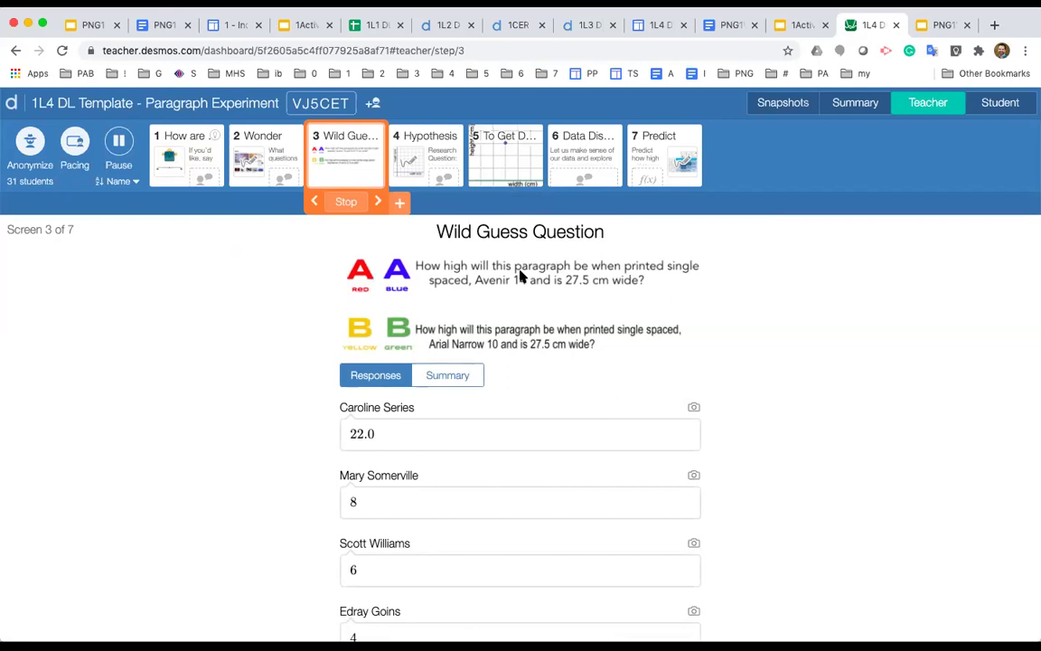
- Examine the student answers submitted to the Wild Guess Question
left_click(346, 423)
scroll(346, 421, "down", 7)
scroll(345, 421, "down", 2)
scroll(344, 422, "up", 6)
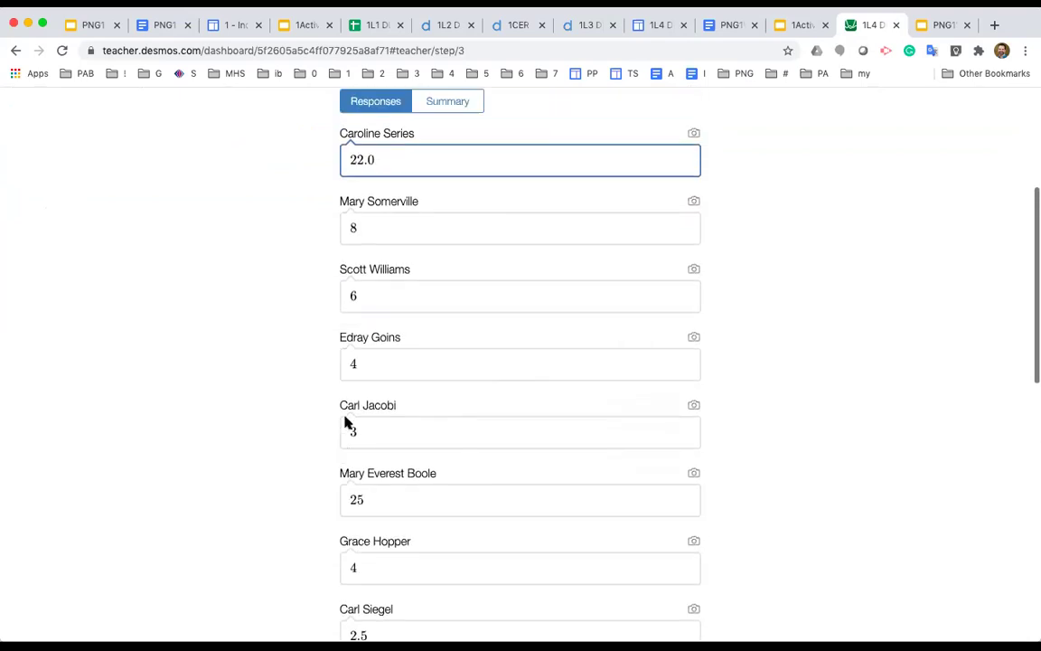
scroll(345, 422, "up", 3)
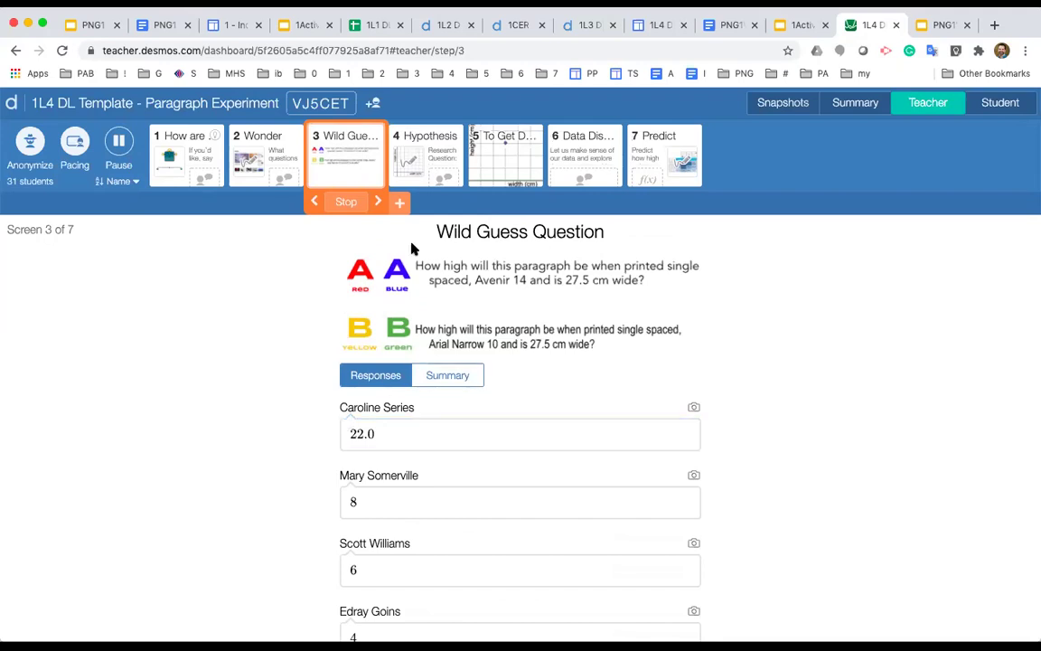
- Advance the class pacing to screen 4, Hypothesis, and examine the students' sketched patterns
left_click(380, 203)
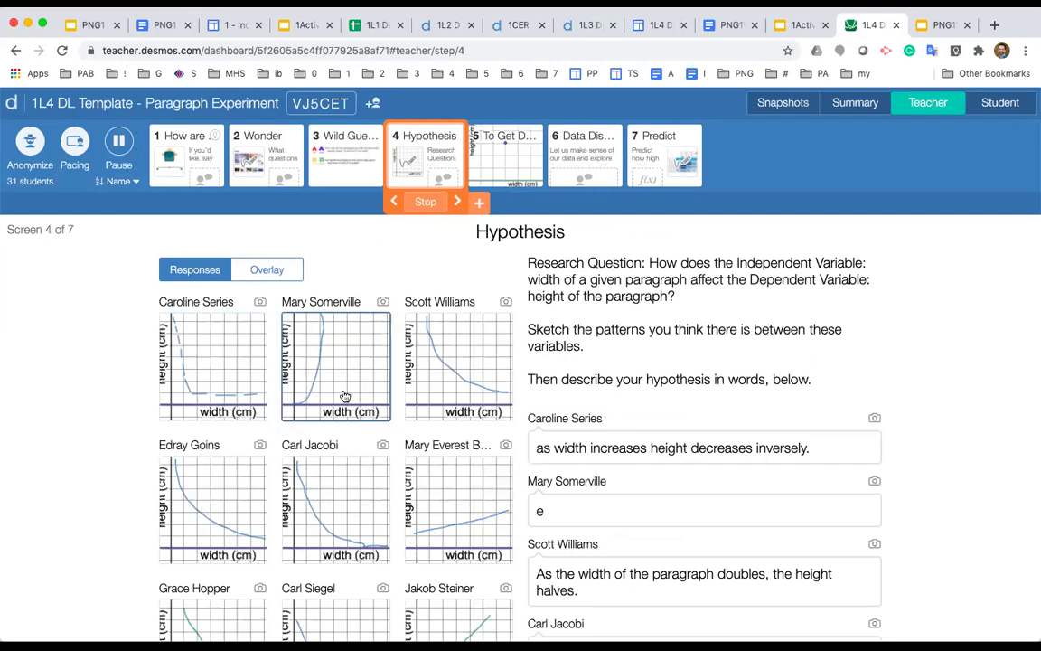
scroll(344, 396, "down", 2)
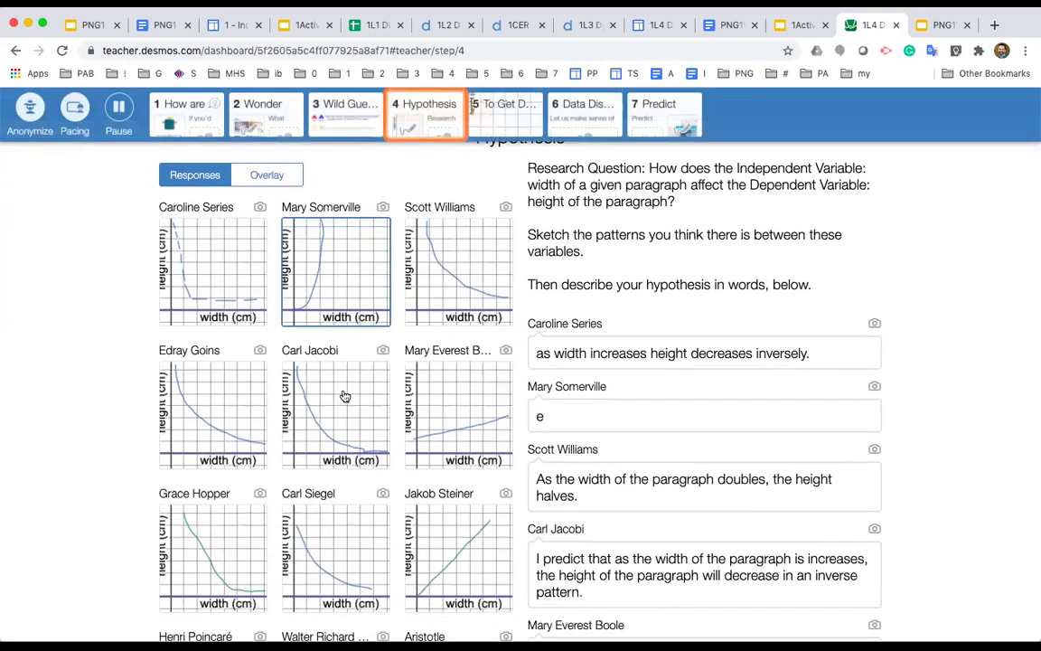
scroll(344, 396, "up", 2)
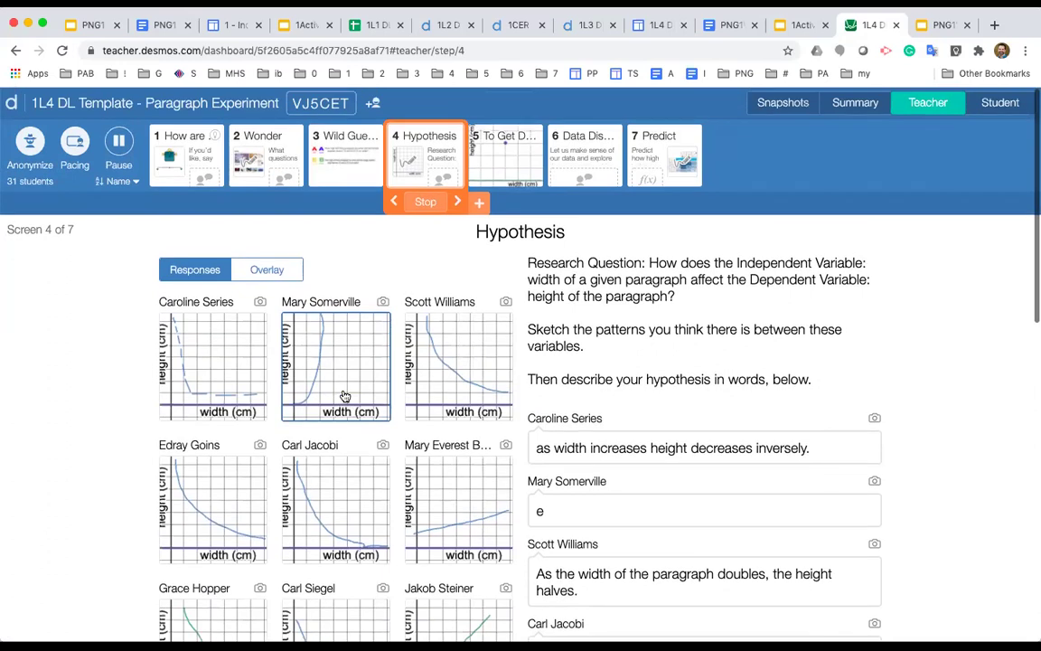
- Advance the class pacing to screen 5 and show all student data graphs as a single overlay
left_click(458, 202)
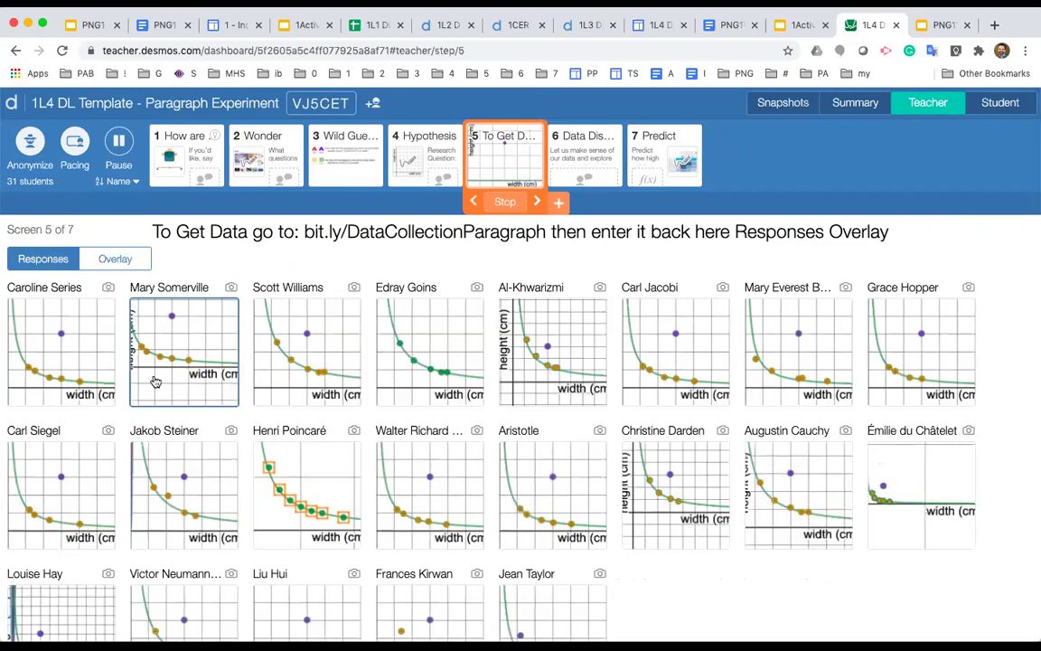
left_click(112, 260)
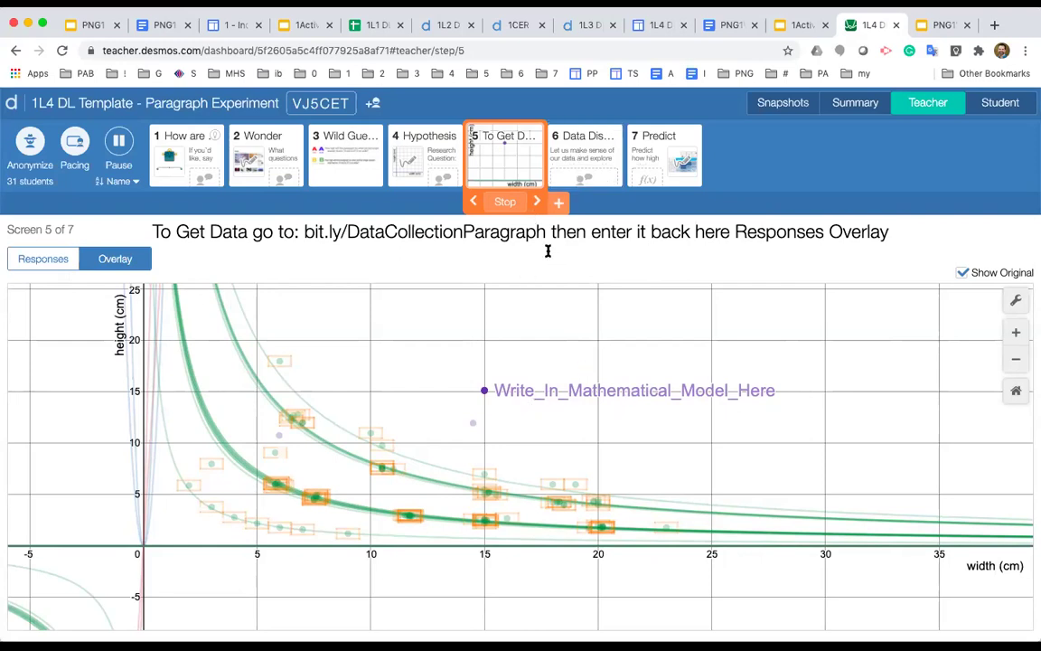
- View screen 6, Data Discussion, and switch to the Data Discussion Example presentation in Google Slides
left_click(572, 151)
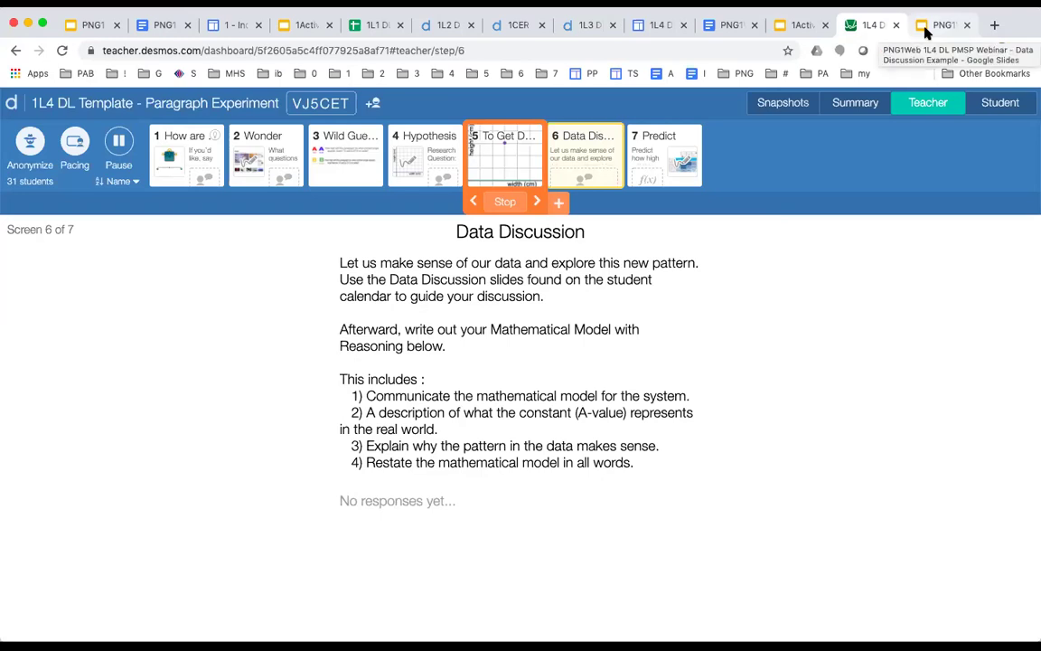
left_click(926, 33)
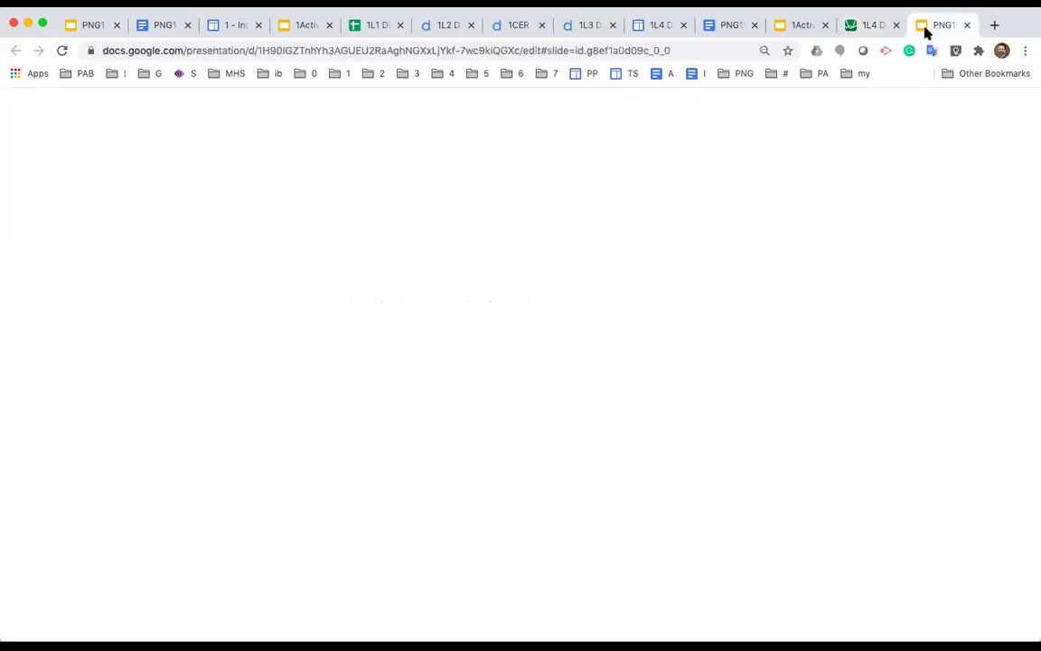
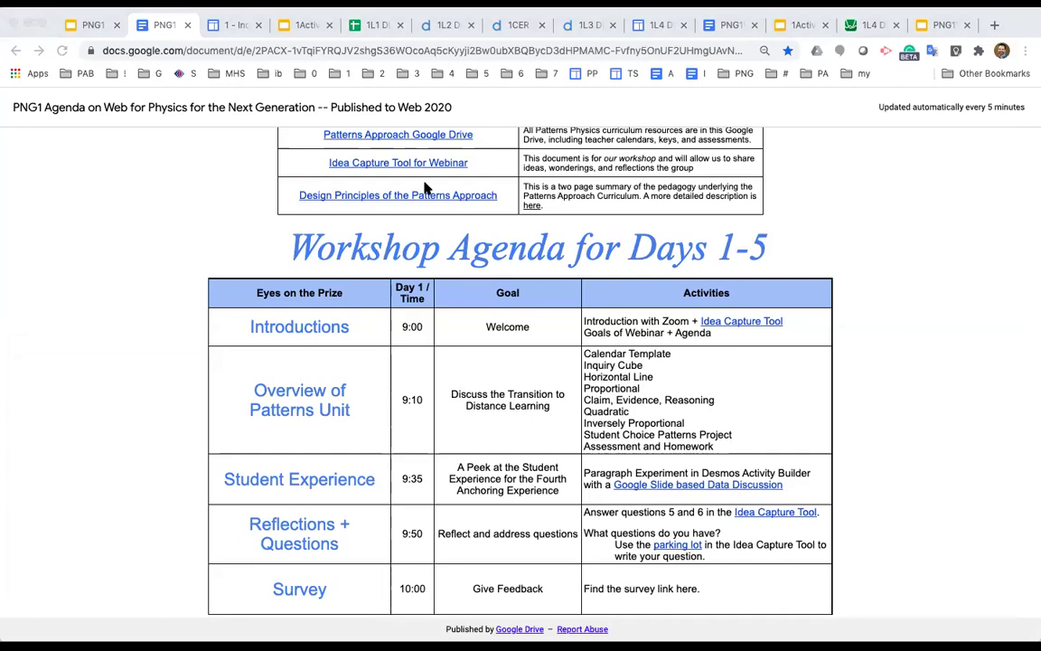
- Open the Idea Capture Tool from the agenda's Reflections row and enter "Reviewing slides" as the first breakout room task
left_click(773, 514)
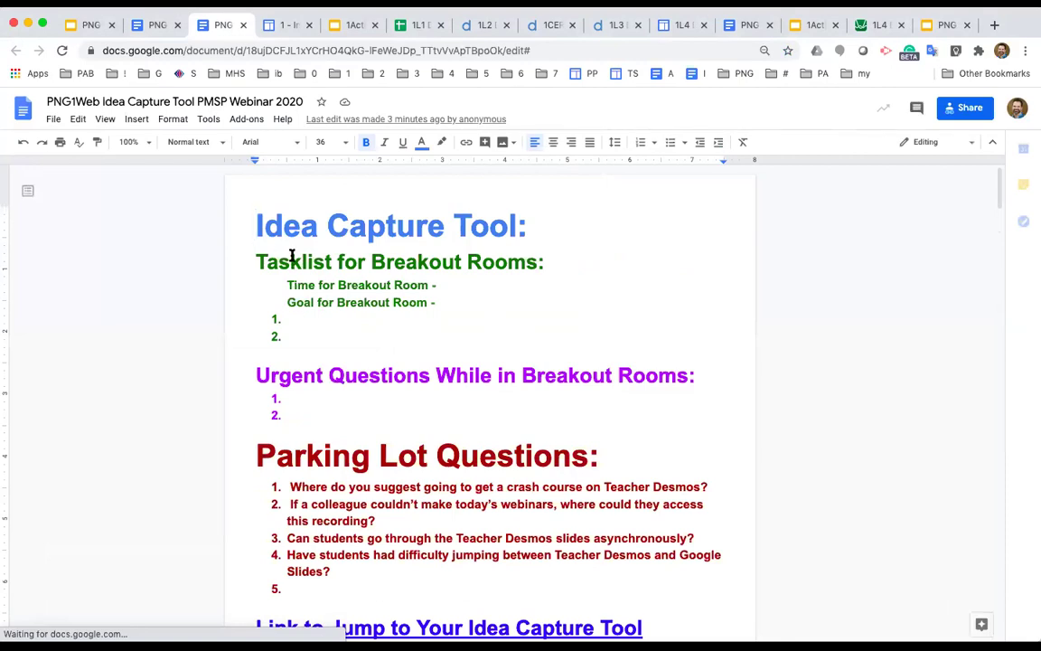
left_click(299, 321)
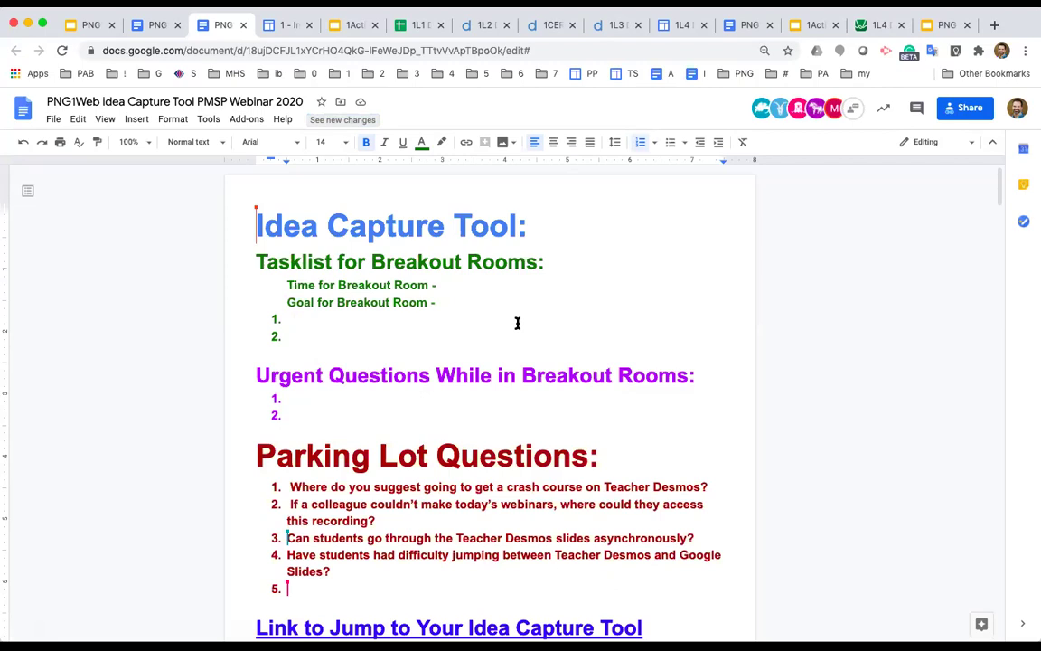
left_click(302, 397)
left_click(298, 321)
type("Reviewing slides")
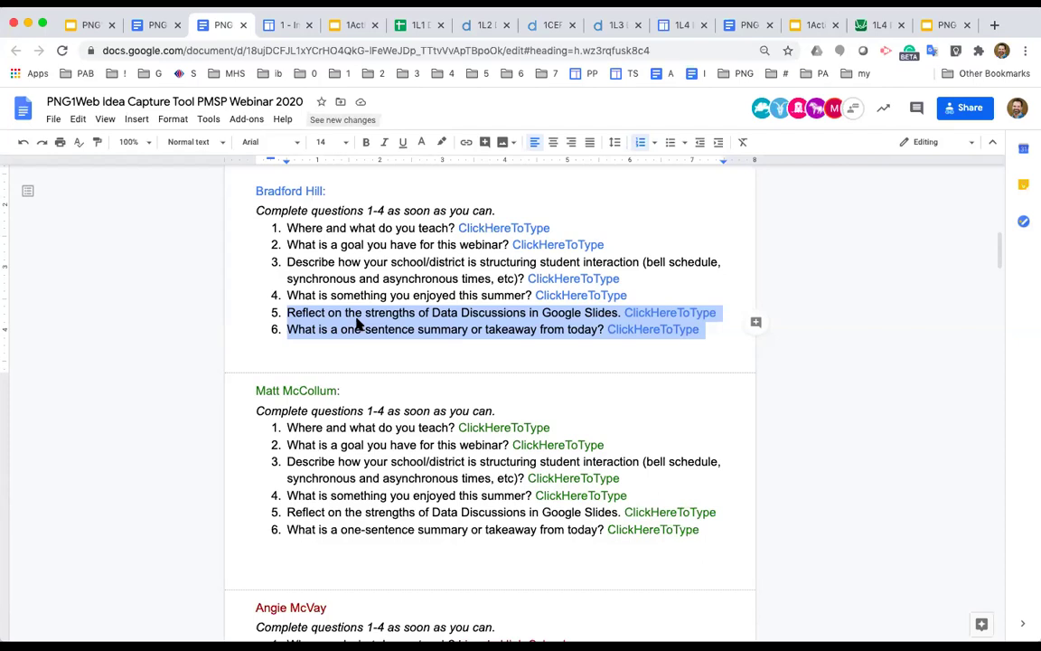
- Switch the Idea Capture Tool document to the print layout view
scroll(359, 325, "up", 1)
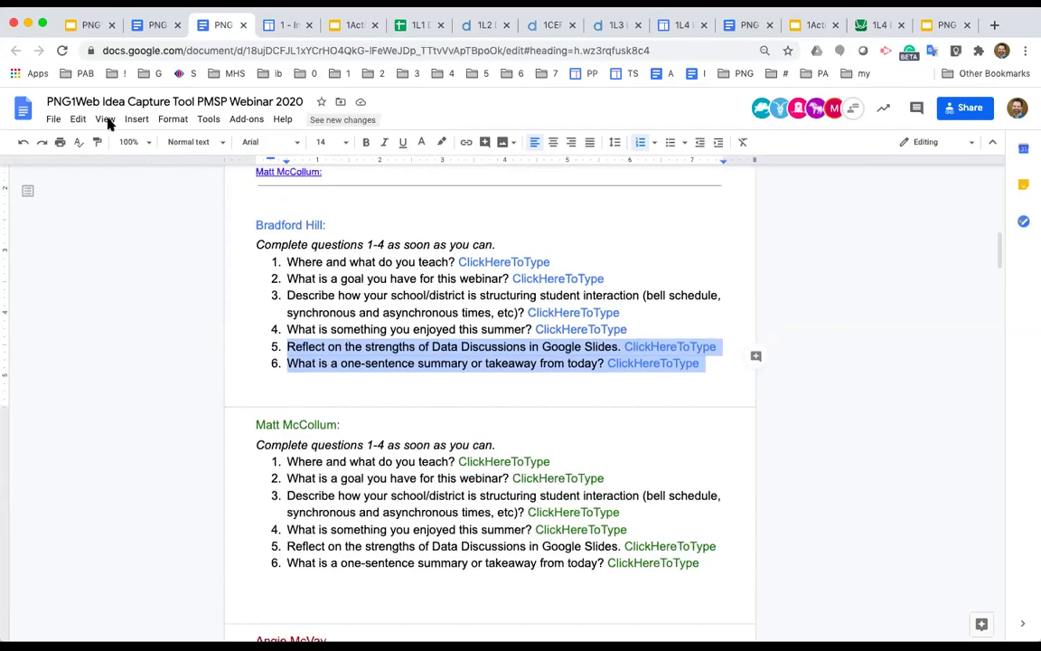
left_click(105, 121)
left_click(115, 142)
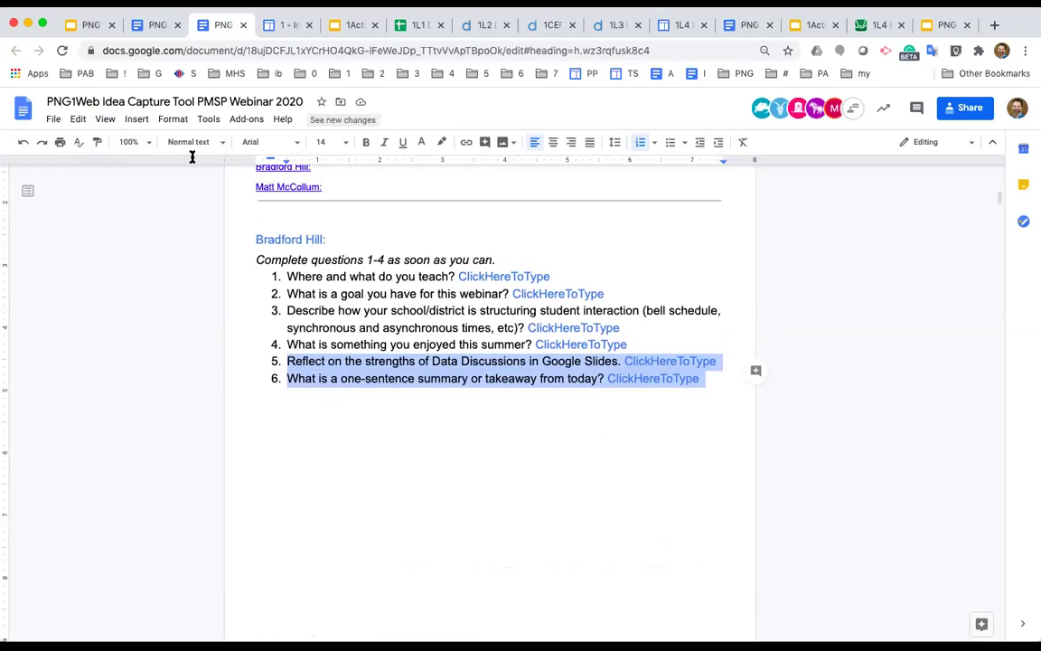
- Update the table of contents under "Link to Jump to Your Idea Capture Tool" so it lists all participant headings
scroll(280, 201, "up", 2)
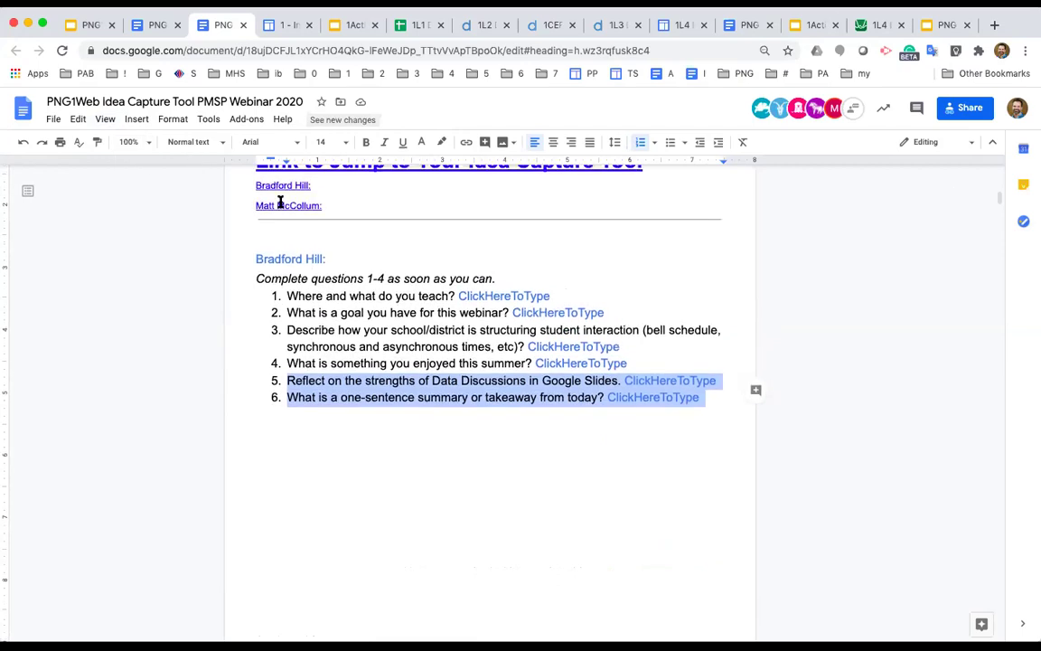
left_click(331, 221)
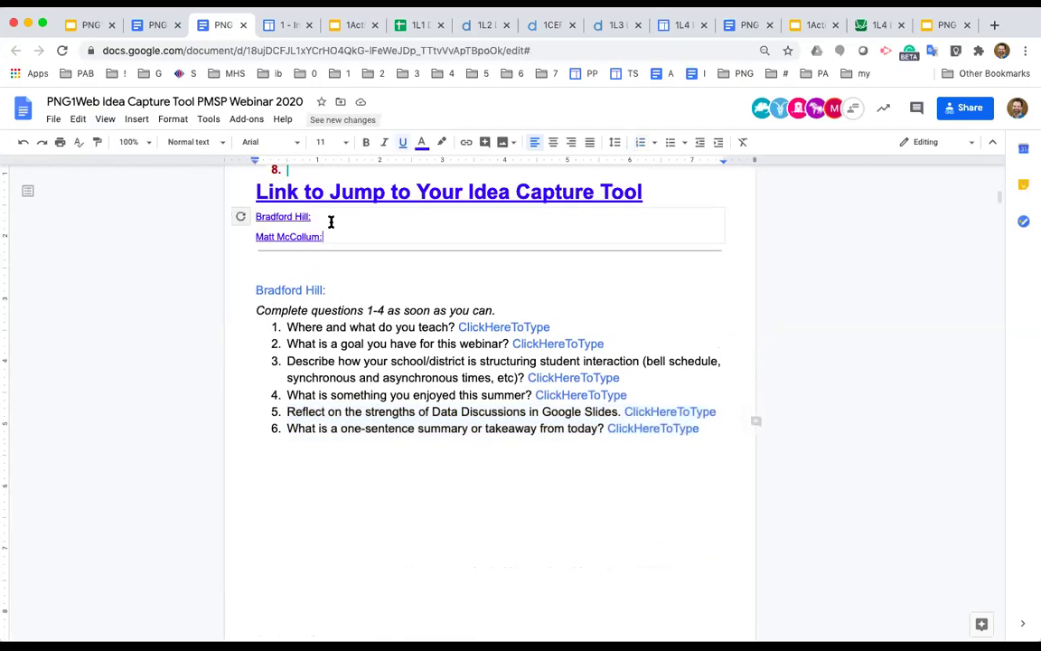
left_click(240, 217)
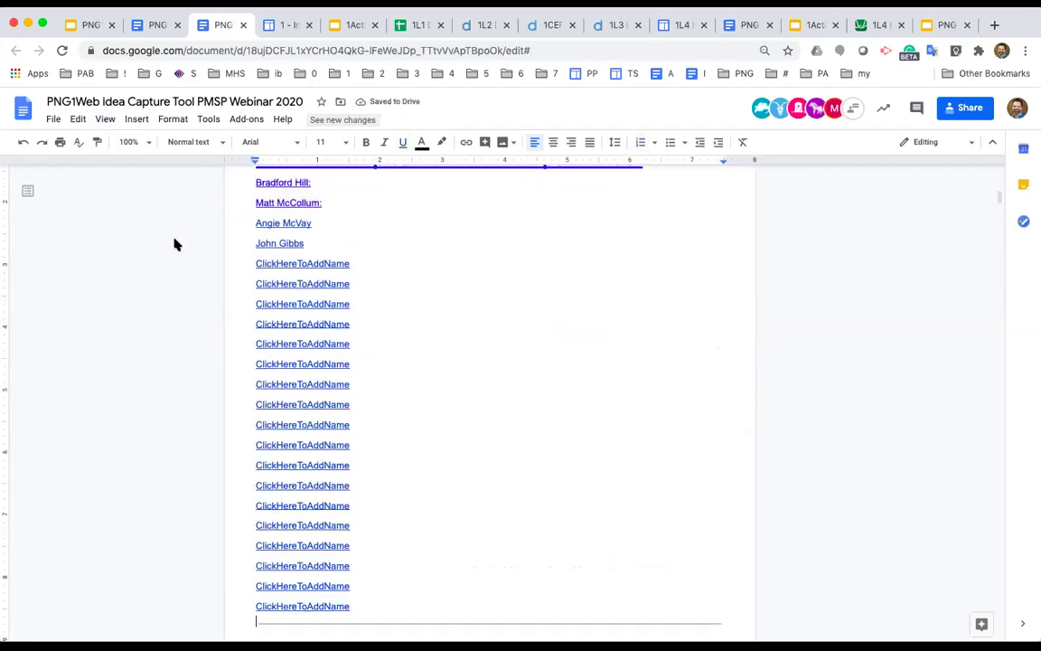
- Insert a page break before the first participant's heading below the list of links
scroll(175, 244, "down", 5)
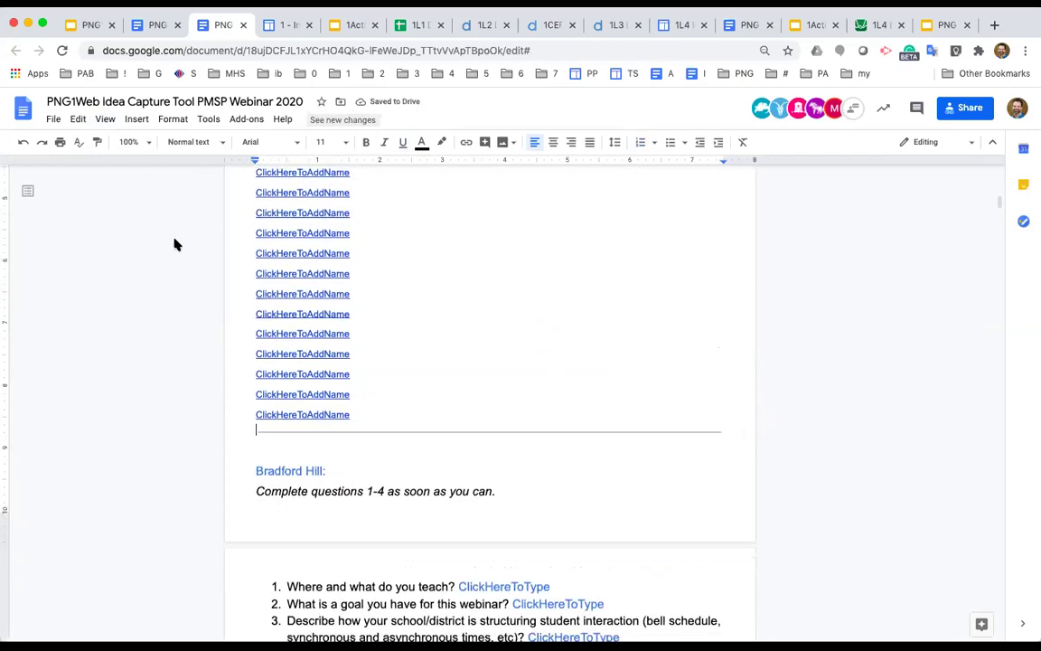
scroll(176, 244, "down", 1)
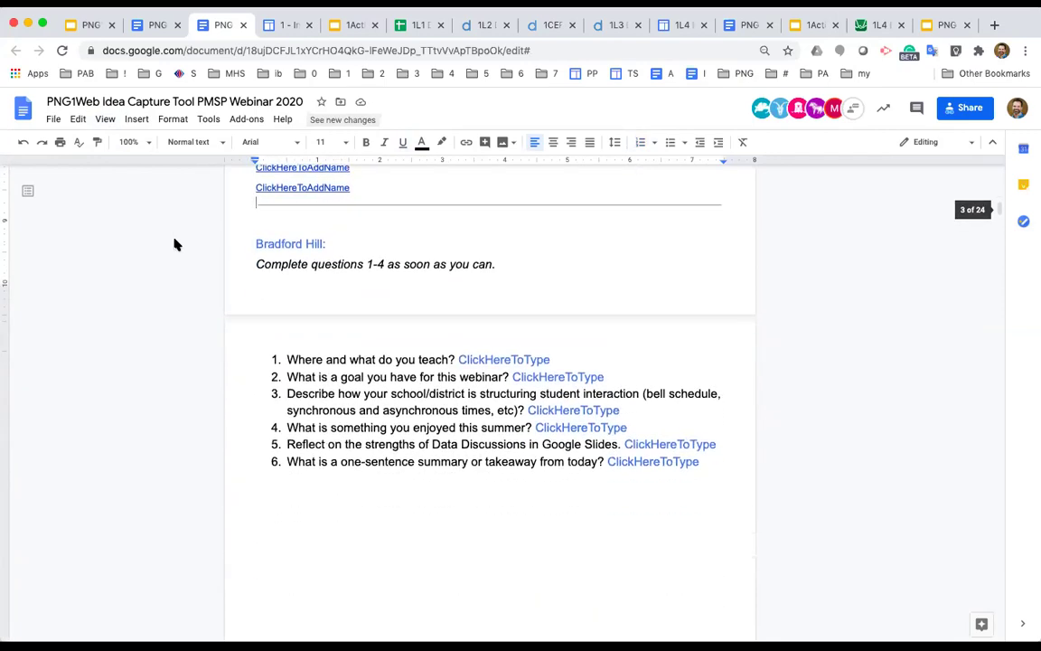
left_click(254, 242)
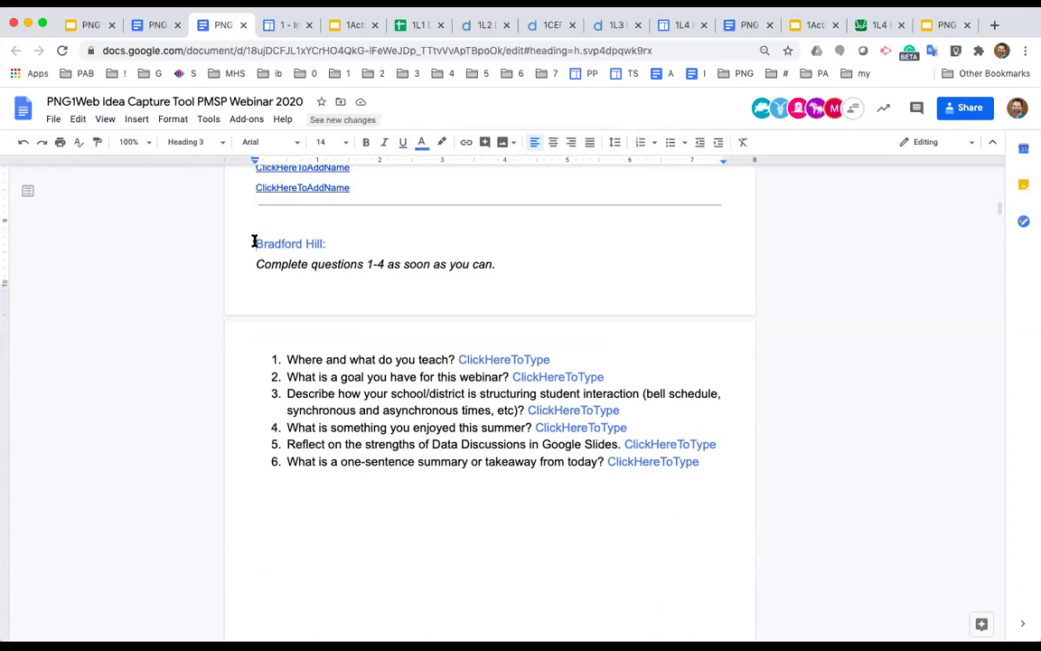
key("ctrl+Return")
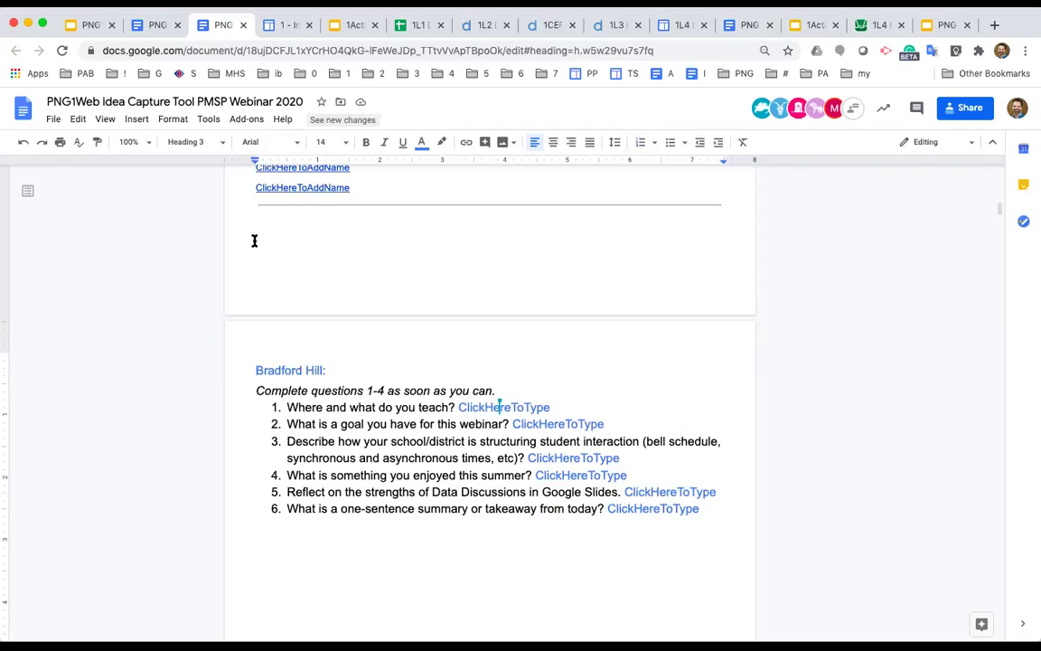
- Highlight questions 5 and 6 in the first participant's section of the document
scroll(254, 241, "down", 4)
scroll(254, 240, "right", 2)
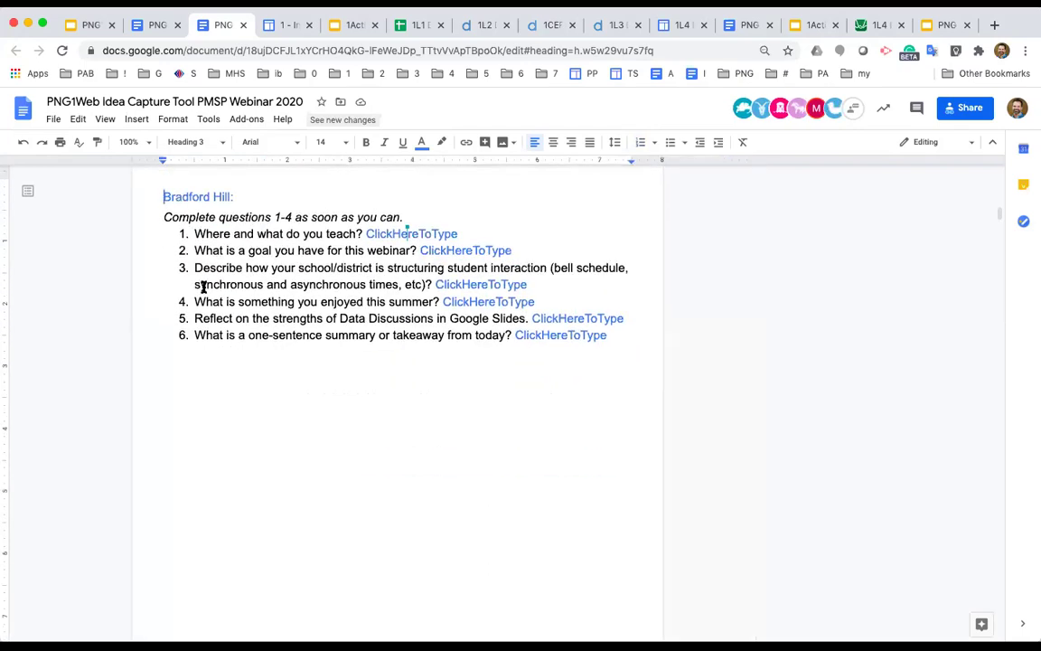
left_click_drag(175, 317, 609, 337)
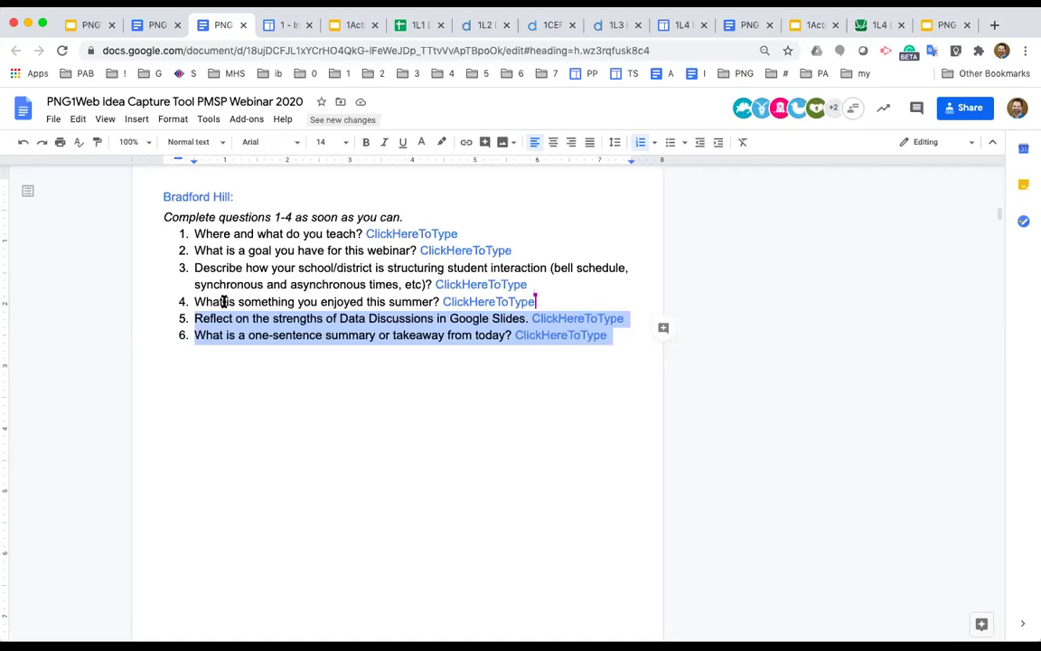
- Examine the Parking Lot Questions with their answers and the list of participant links
scroll(224, 301, "up", 10)
scroll(224, 301, "up", 5)
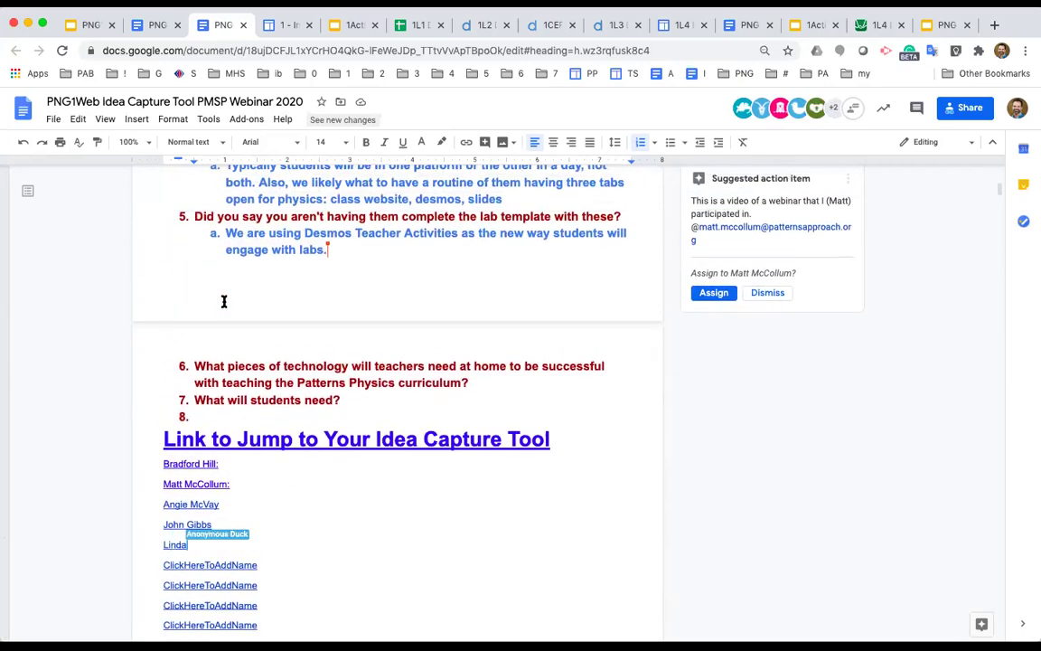
scroll(225, 301, "down", 1)
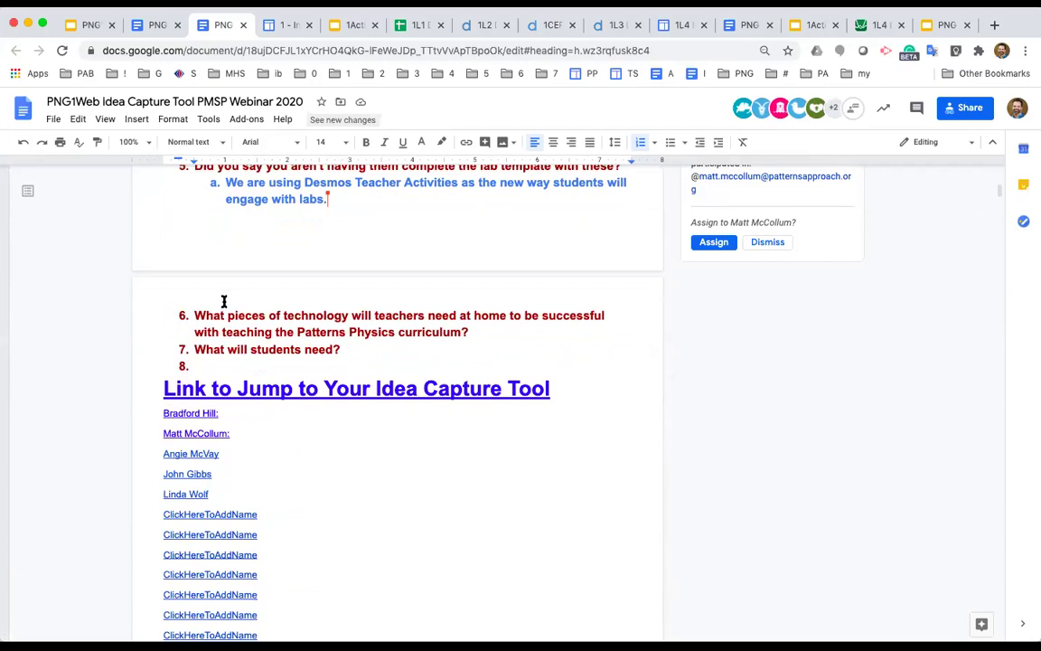
scroll(224, 301, "up", 2)
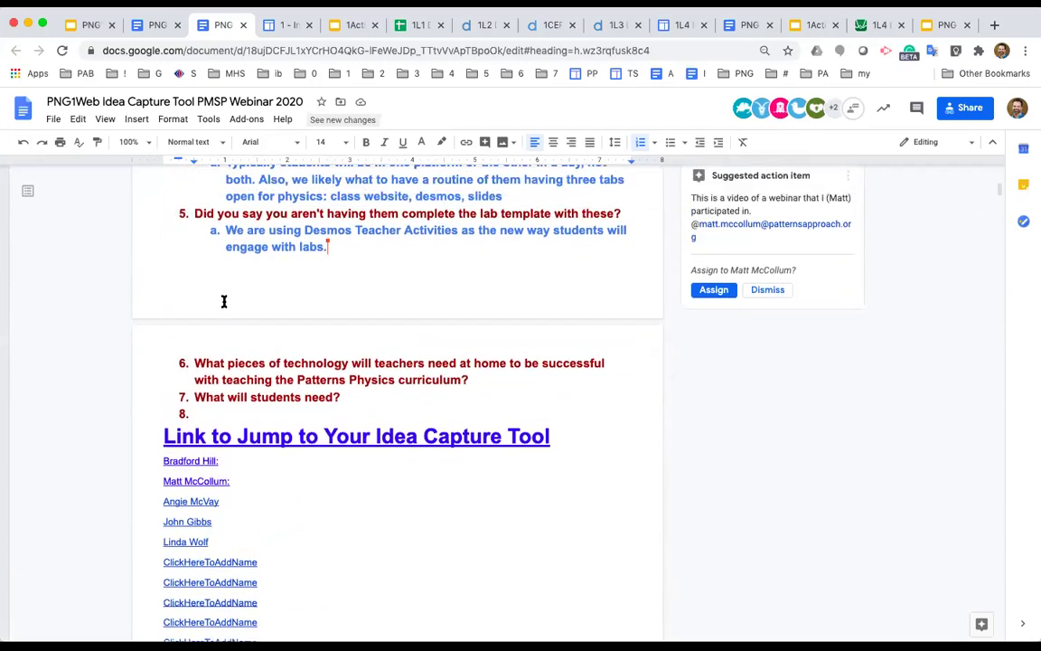
scroll(224, 301, "up", 3)
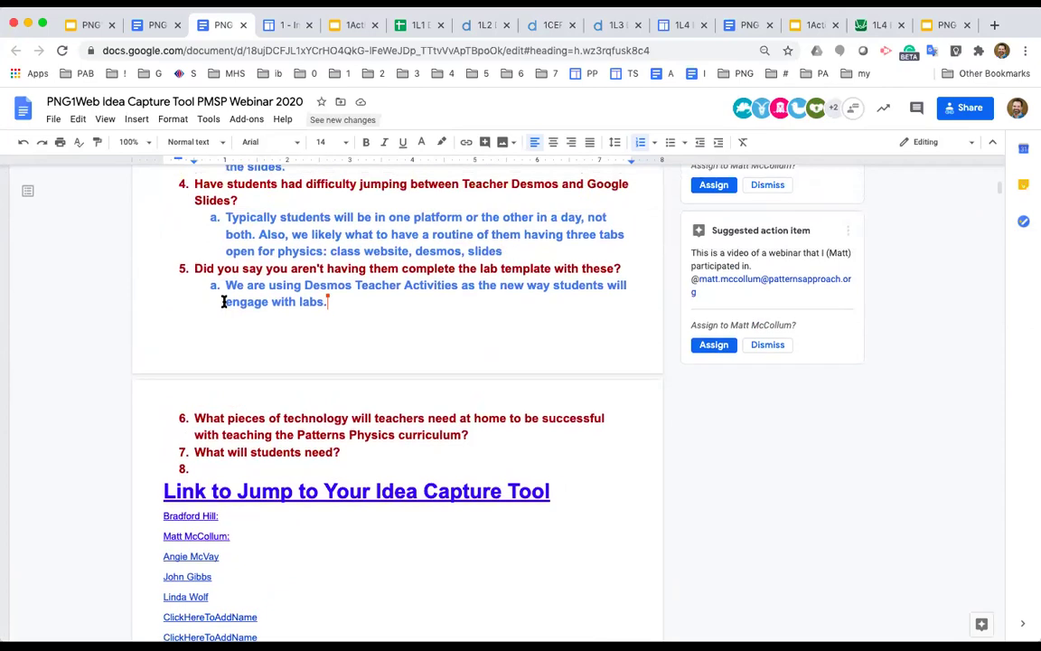
scroll(224, 301, "up", 2)
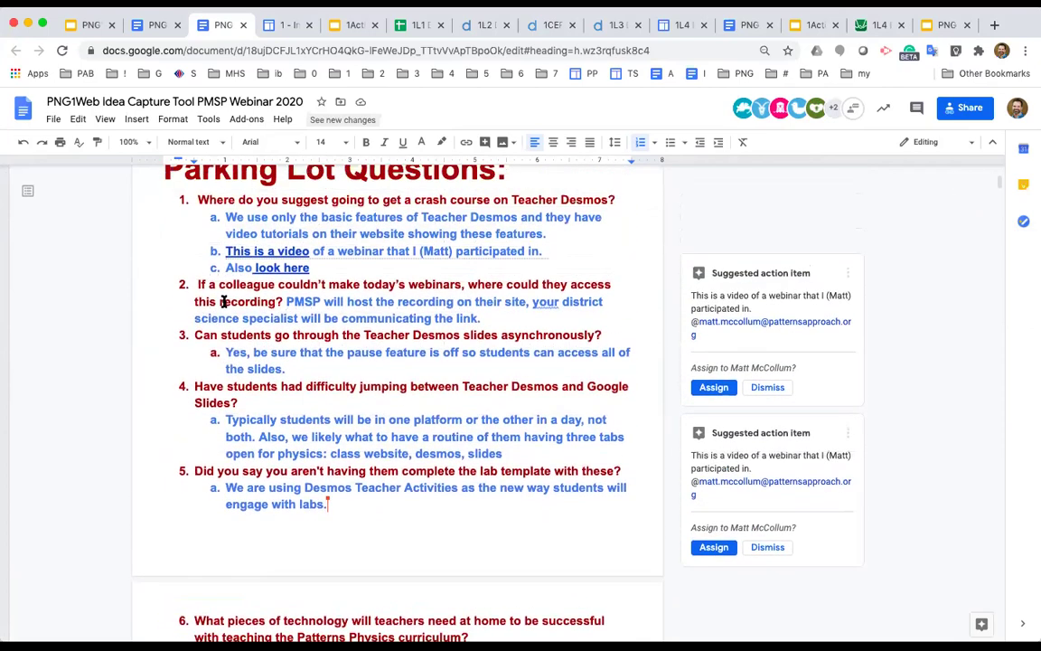
scroll(224, 301, "down", 1)
scroll(224, 301, "down", 1)
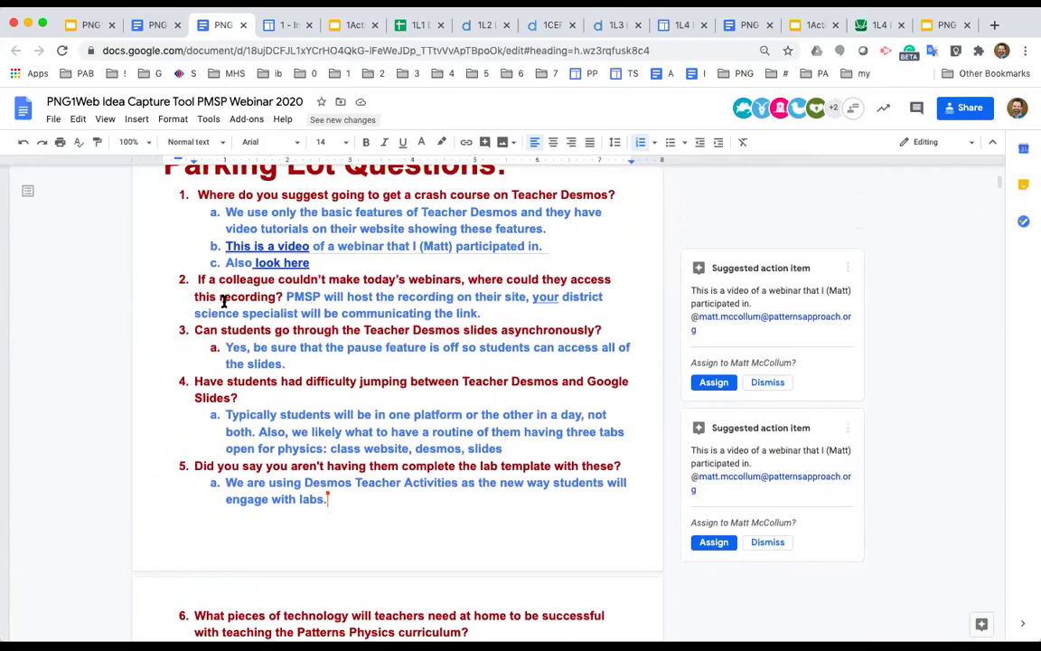
scroll(225, 301, "down", 3)
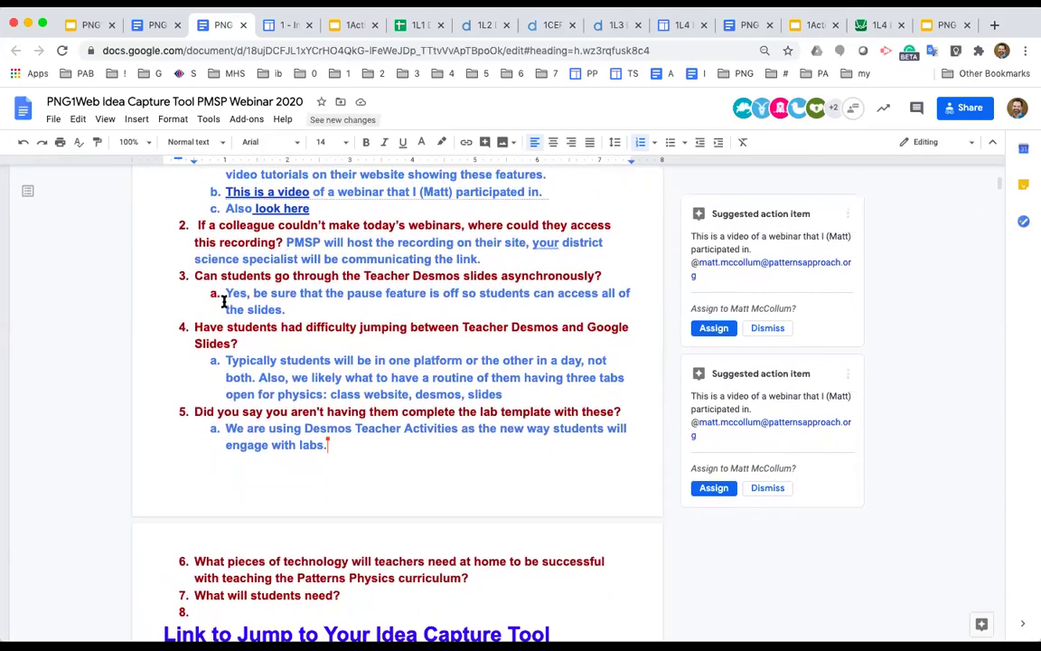
- Assign the second suggested action item about the webinar video to the suggested colleague
scroll(224, 301, "down", 2)
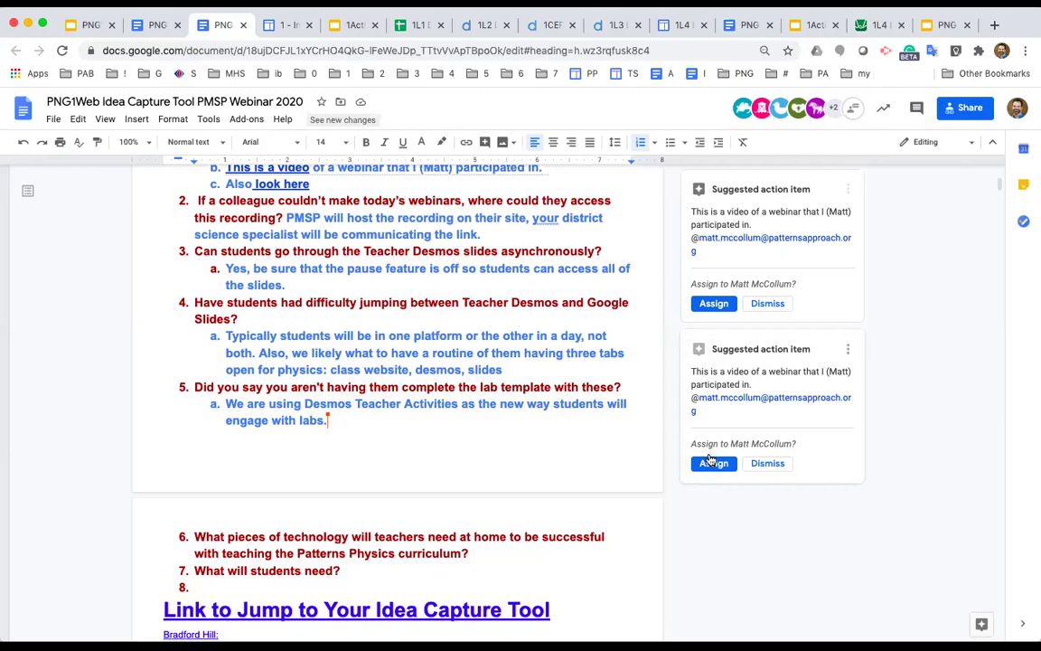
left_click(711, 462)
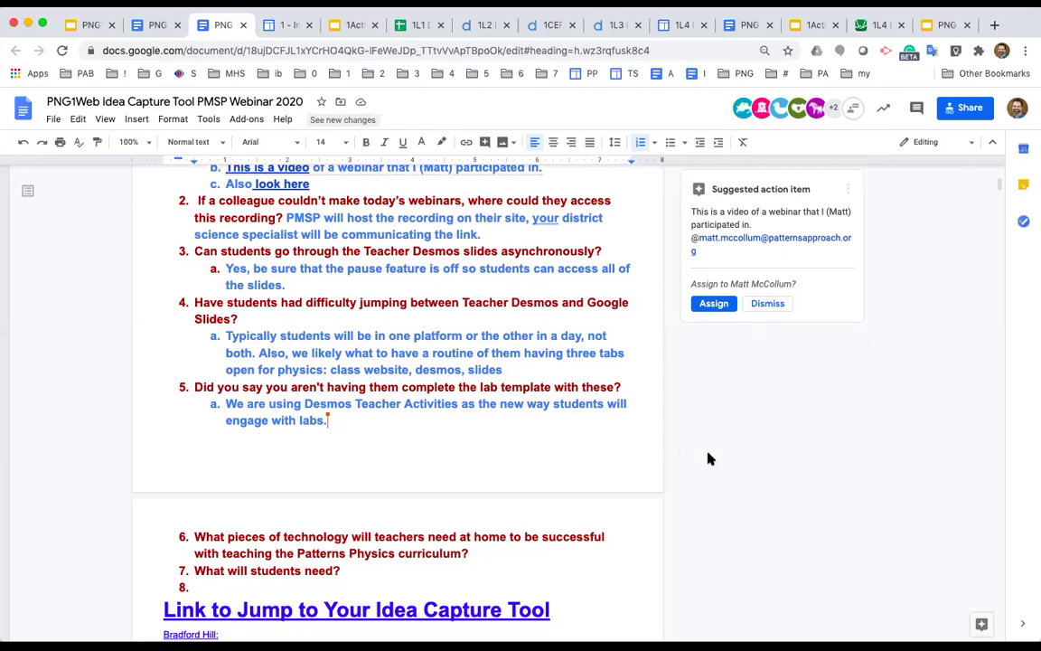